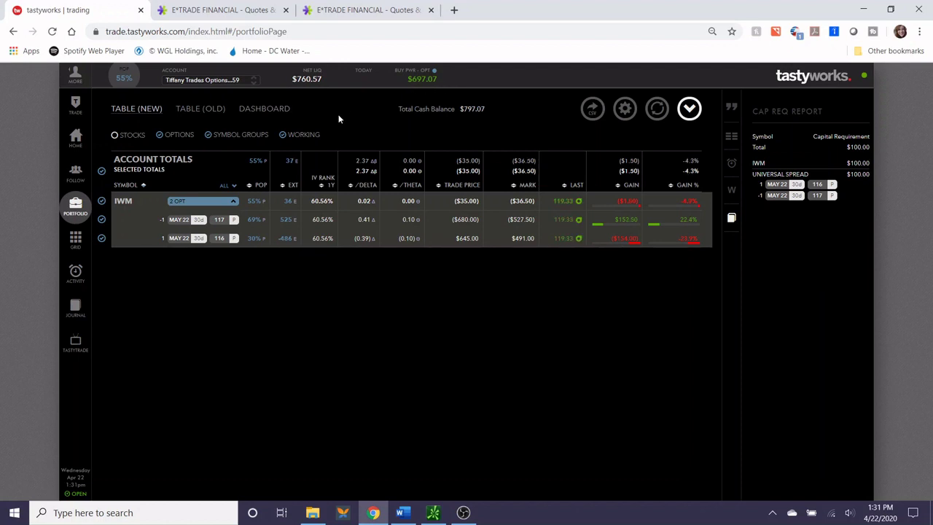
# Find BAC in the High Options Volume grid, open its option table and clear the preset order
pyautogui.click(76, 240)
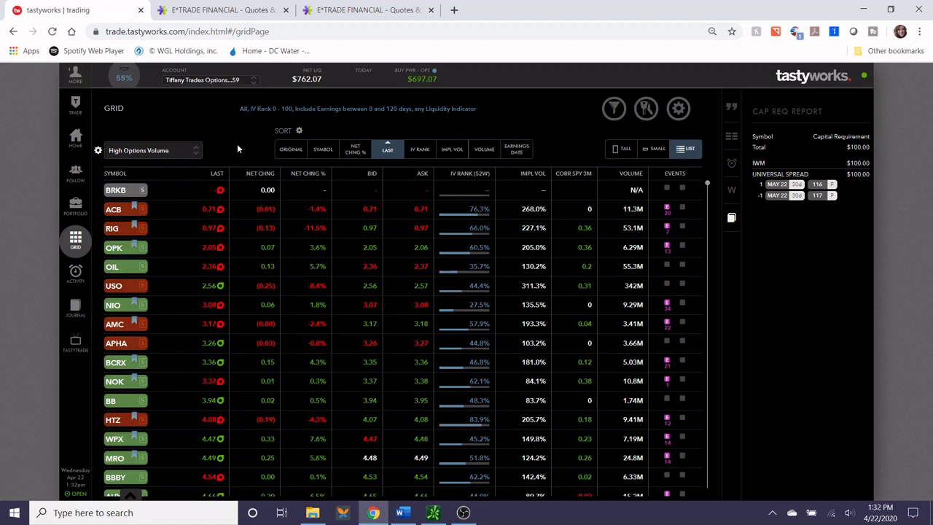
pyautogui.scroll(-1, 237, 256)
pyautogui.scroll(-3, 216, 248)
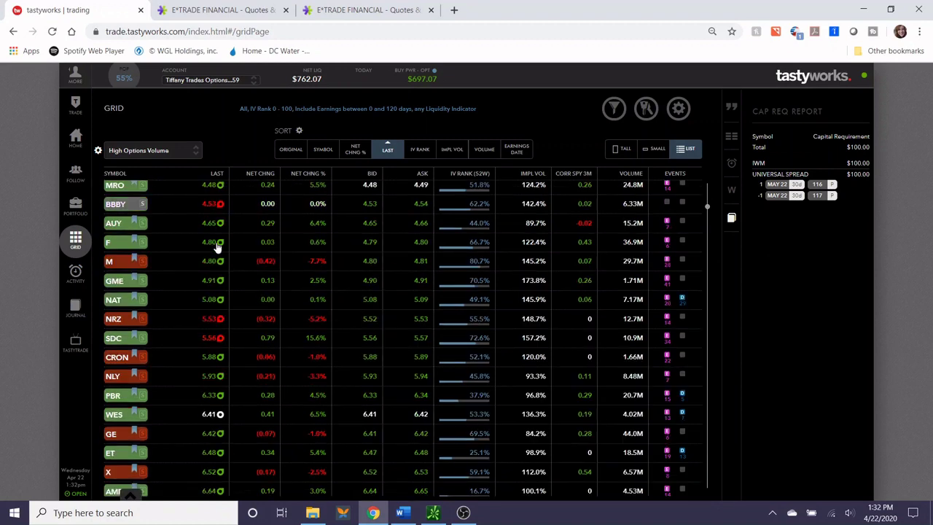
pyautogui.scroll(-3, 218, 248)
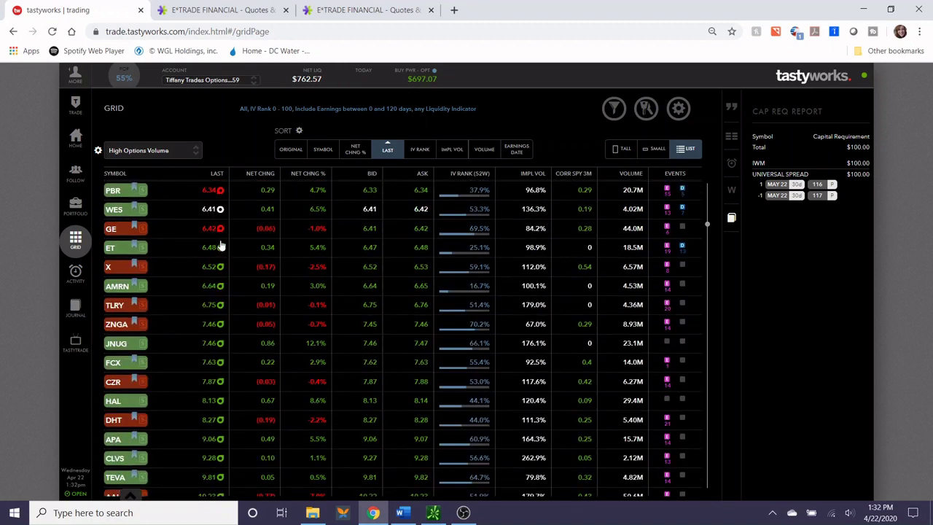
pyautogui.scroll(-3, 204, 285)
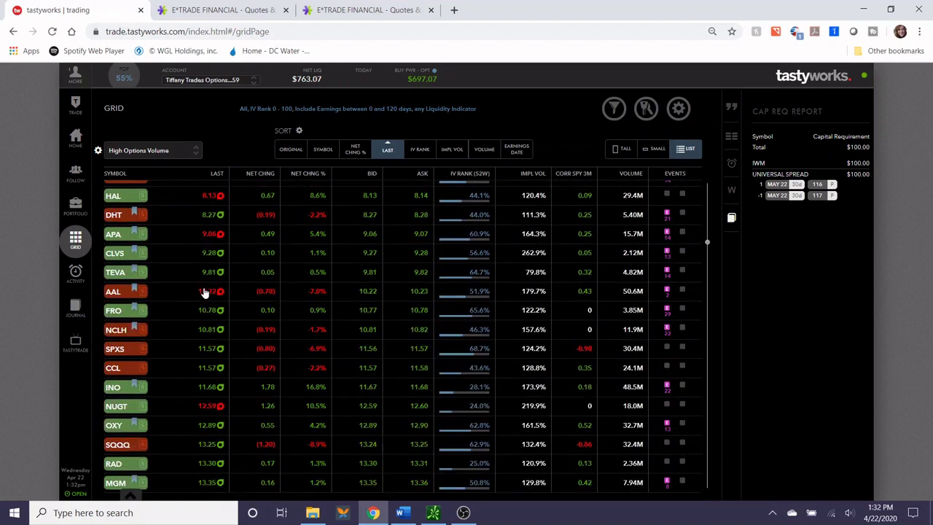
pyautogui.scroll(-4, 203, 290)
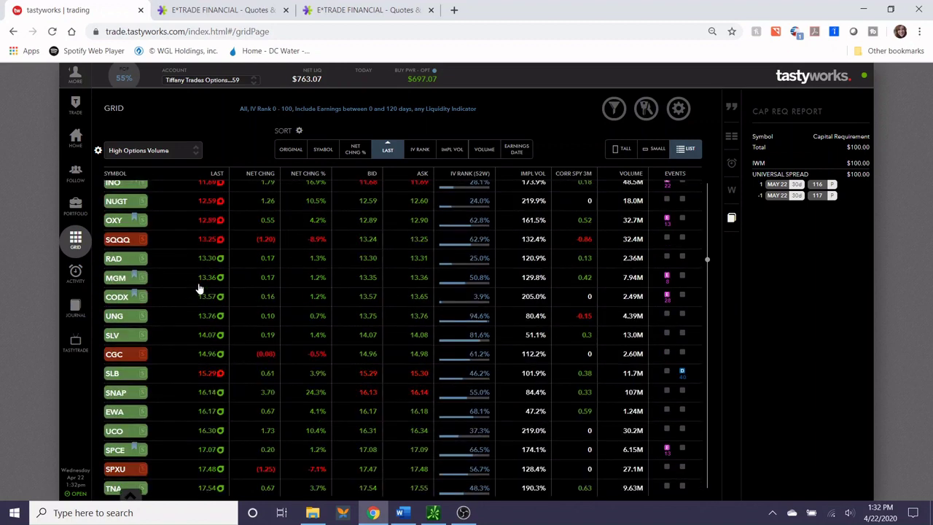
pyautogui.scroll(-5, 198, 291)
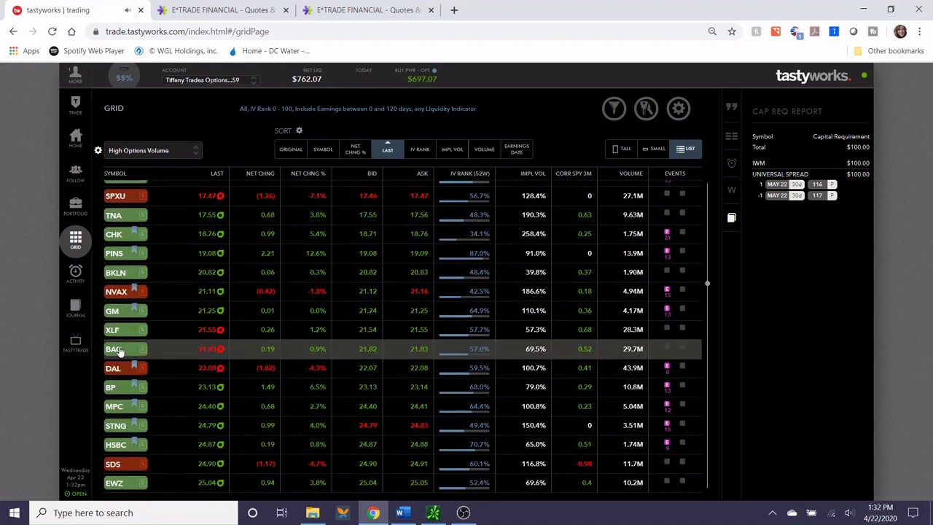
pyautogui.click(119, 351)
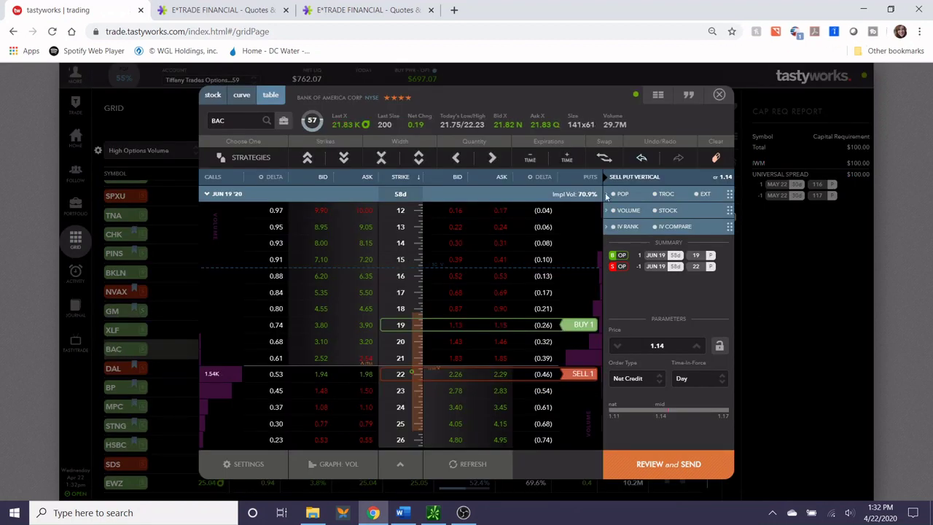
pyautogui.click(711, 159)
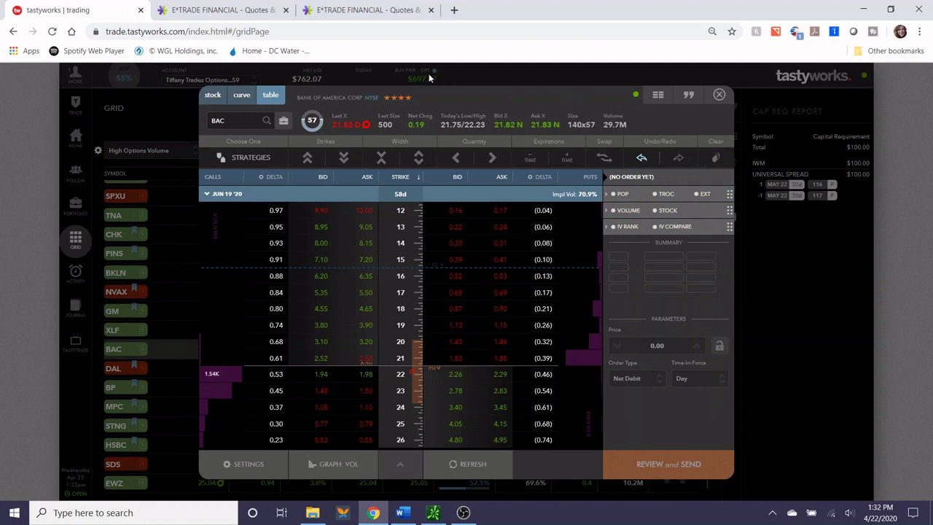
# Switch to the E*TRADE options page for BAC and show all strikes of the Jun 19 '20 chain
pyautogui.click(362, 8)
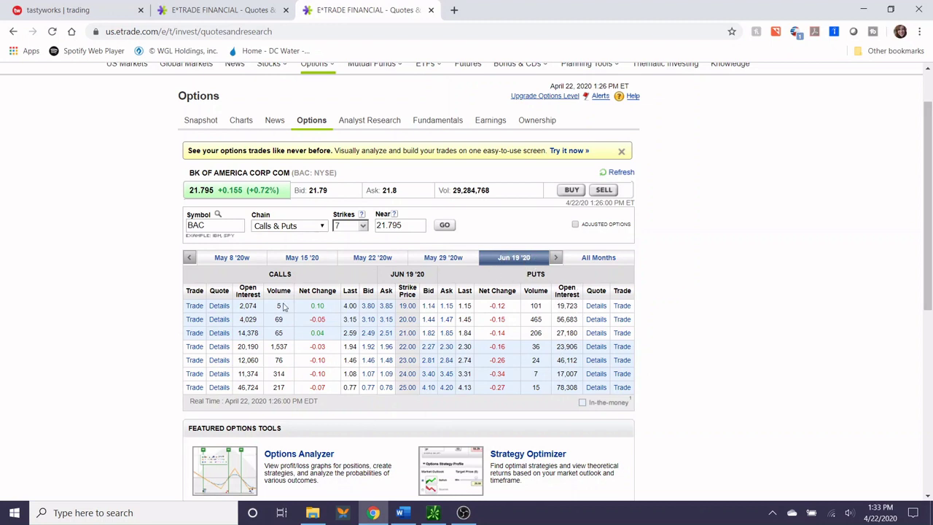
pyautogui.click(362, 226)
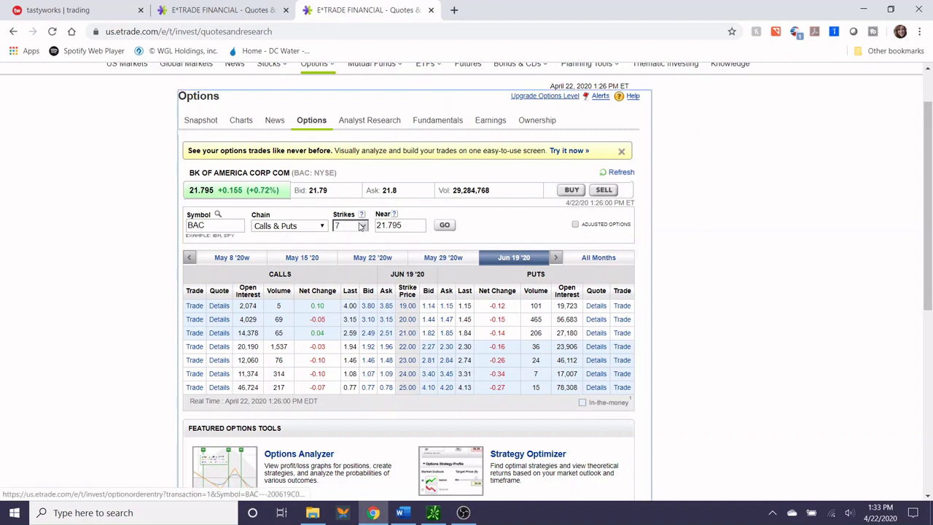
pyautogui.click(352, 287)
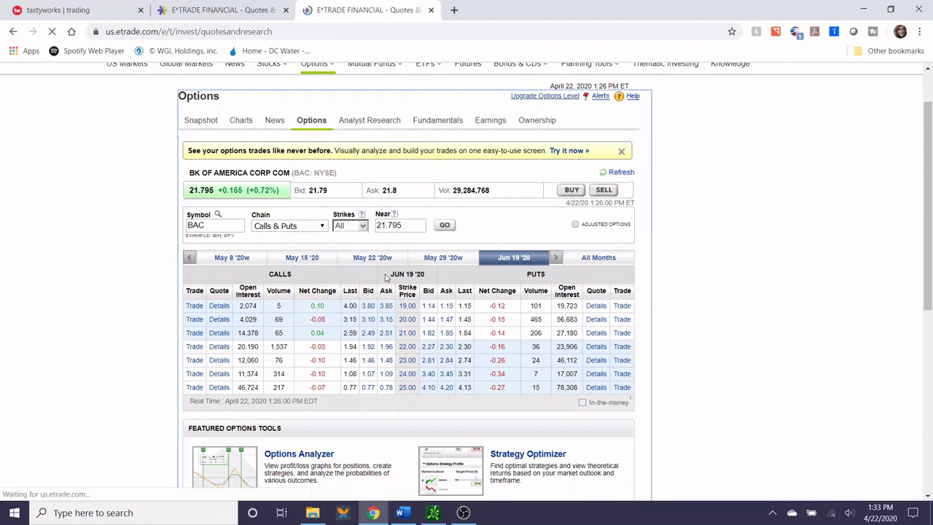
pyautogui.scroll(-3, 474, 301)
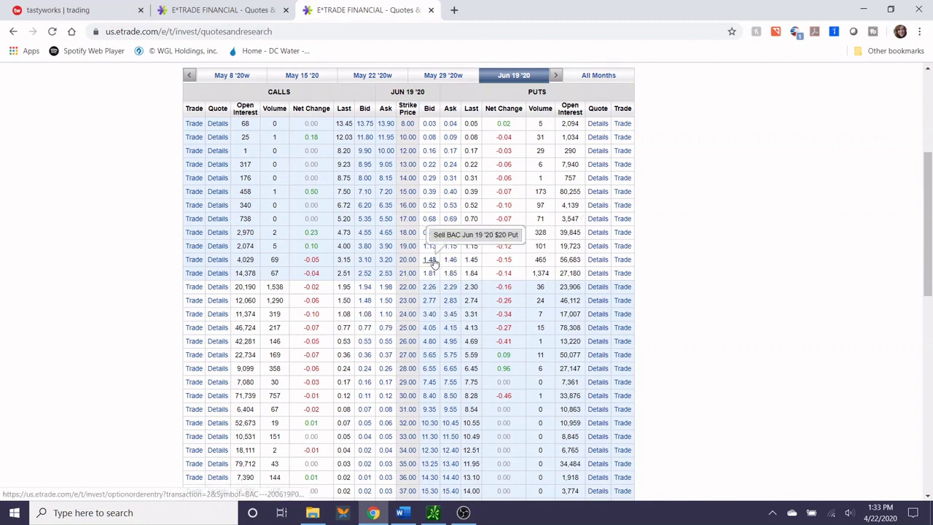
# Display the May 1 '20w option chain for BAC and examine its put volume and open interest
pyautogui.scroll(1, 515, 258)
pyautogui.click(190, 136)
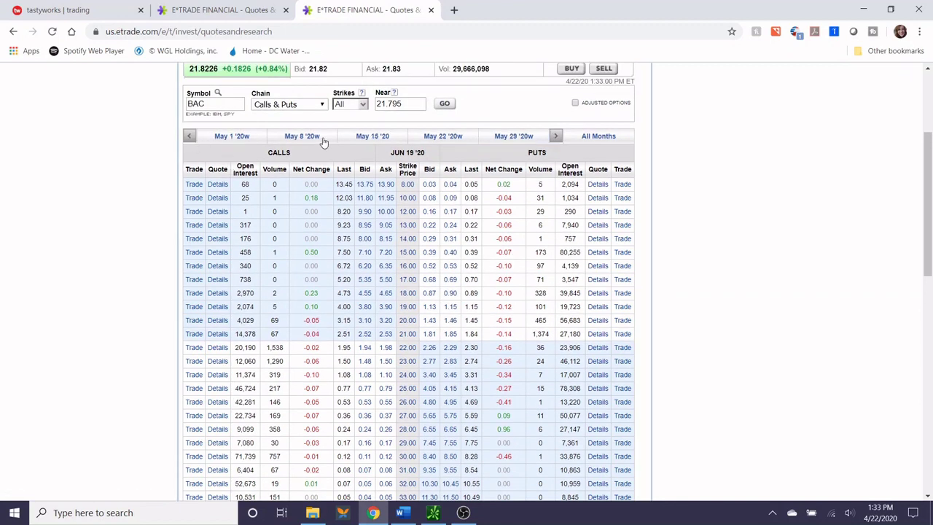
pyautogui.click(233, 137)
pyautogui.scroll(-2, 490, 268)
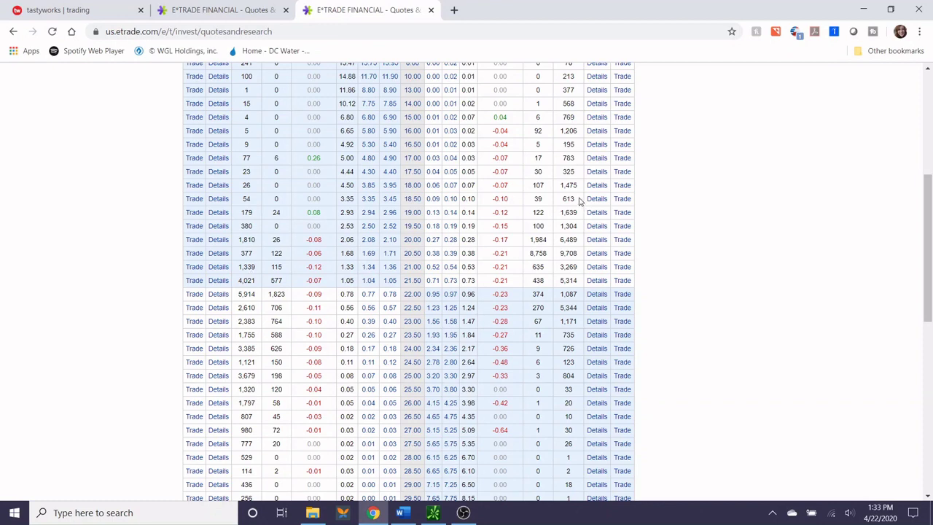
pyautogui.scroll(1, 537, 264)
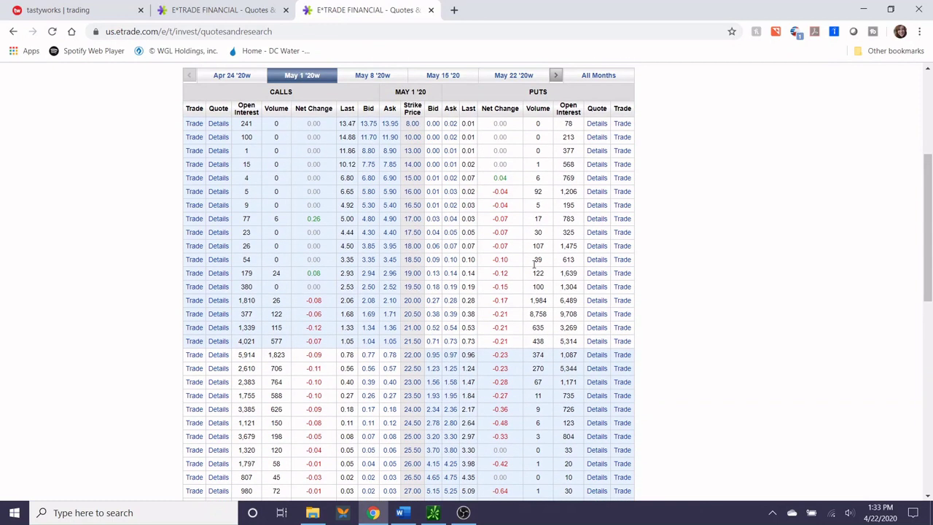
pyautogui.scroll(2, 31, 150)
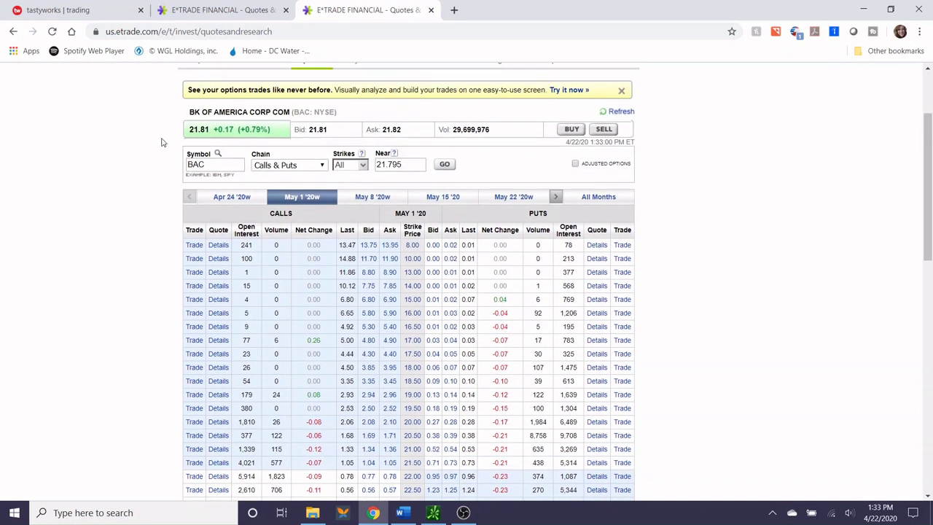
# Open the BAC snapshot in the other E*TRADE browser tab and highlight its next earnings date
pyautogui.click(213, 13)
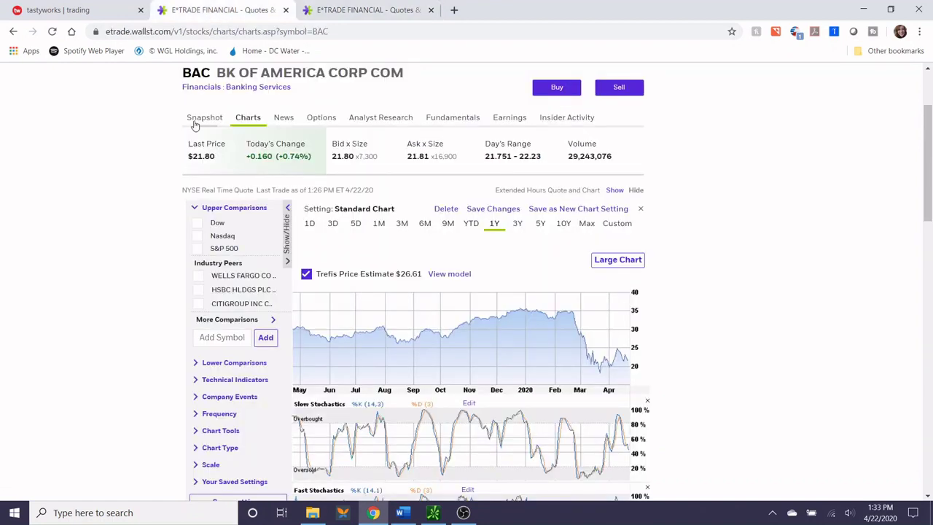
pyautogui.click(203, 118)
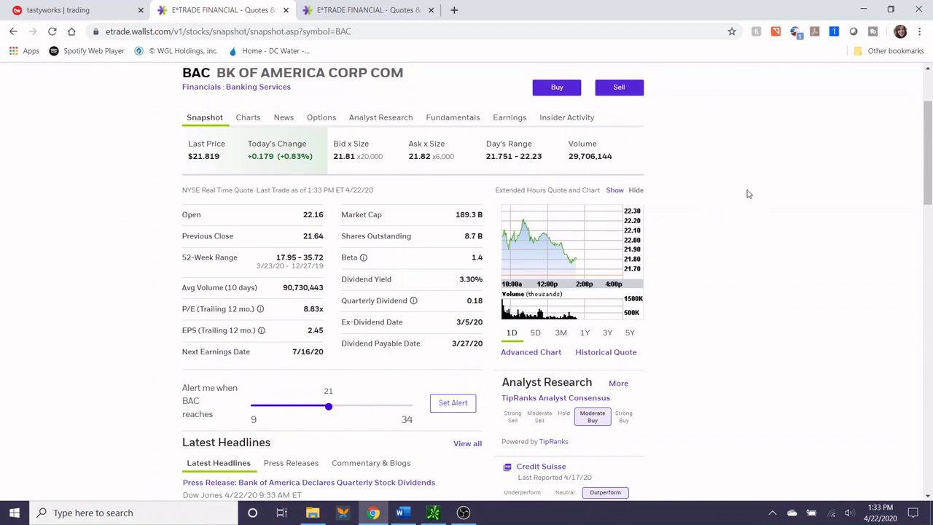
pyautogui.moveTo(180, 357); pyautogui.dragTo(323, 356)
pyautogui.click(328, 358)
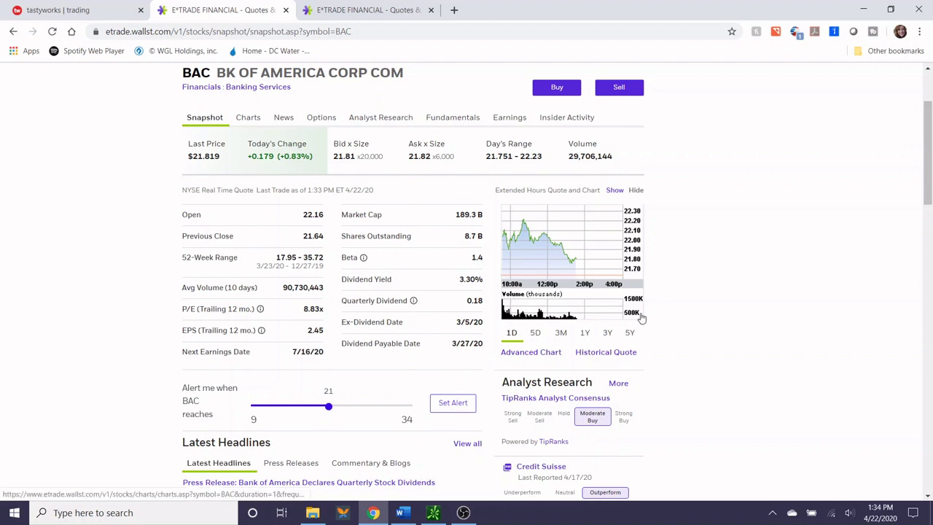
# Switch back to tastyworks, check the expiration list and add a sale of one BAC Jun 19 21-strike put
pyautogui.hotkey('ctrl', '1')
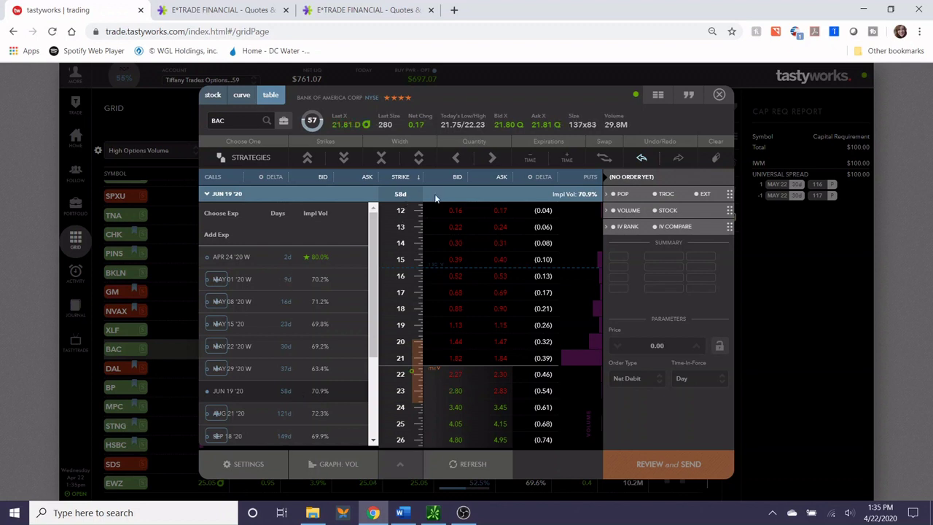
pyautogui.click(207, 195)
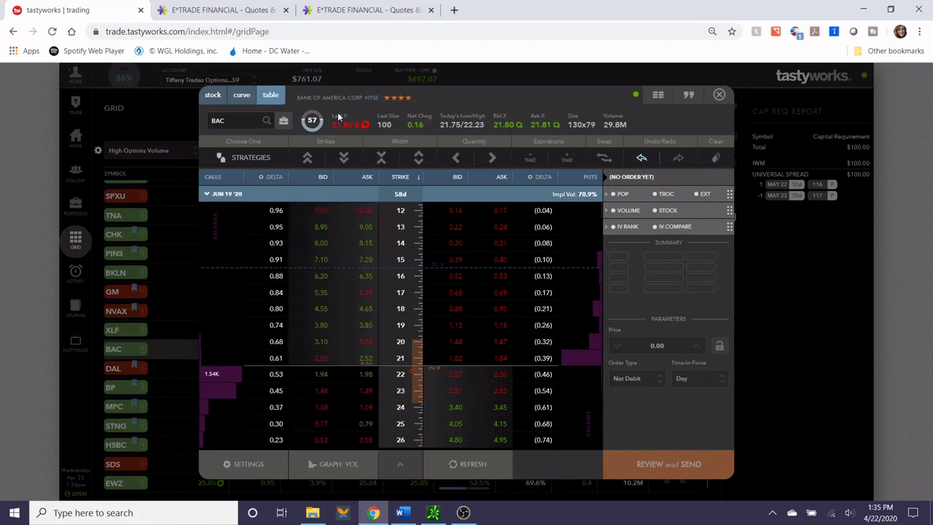
pyautogui.click(455, 364)
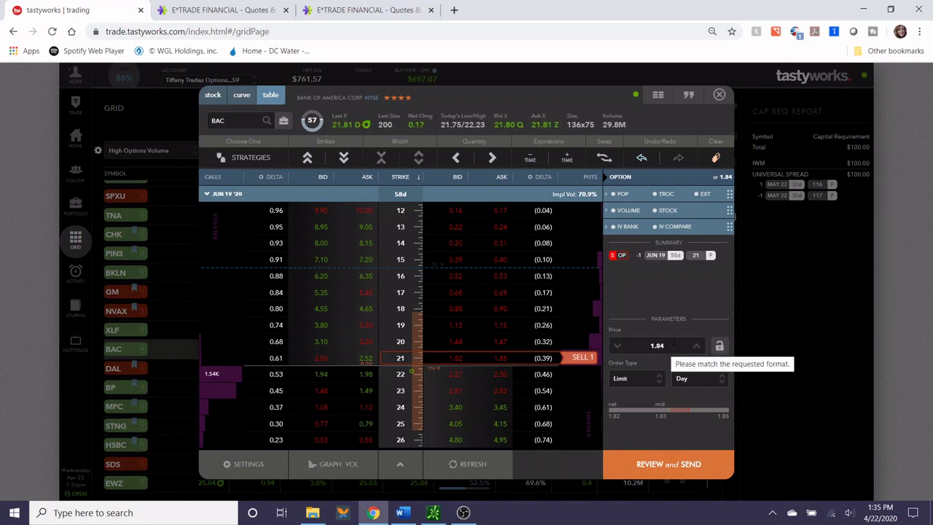
# Review the single short put order, highlight its estimated buying power reduction and return to editing the order
pyautogui.click(684, 466)
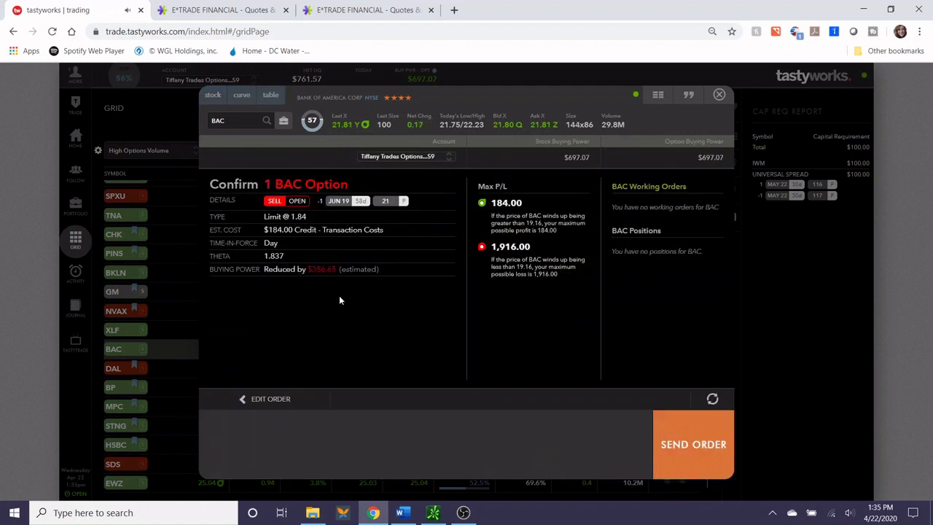
pyautogui.moveTo(336, 270); pyautogui.dragTo(307, 269)
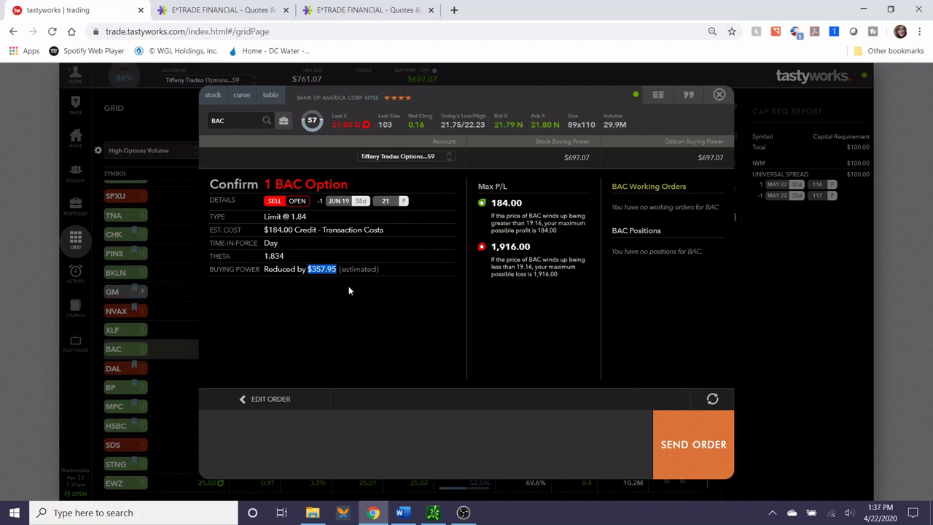
pyautogui.click(271, 400)
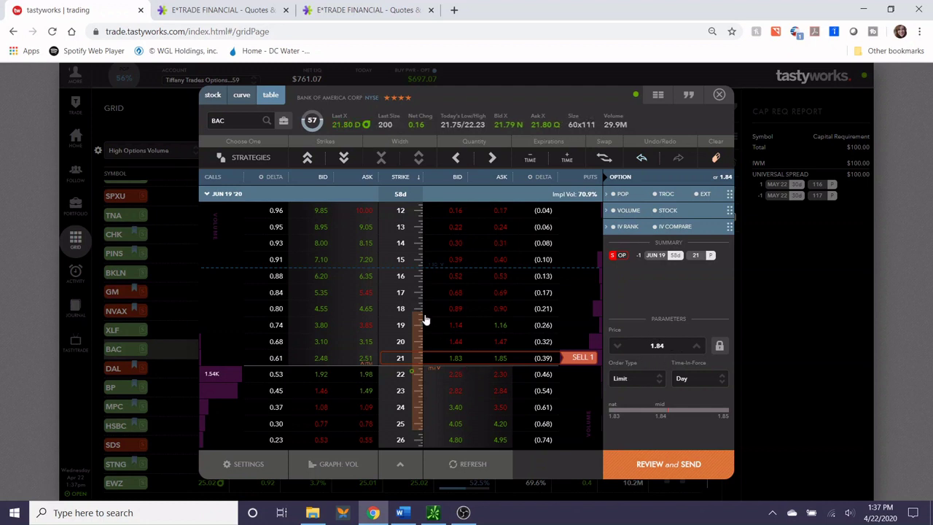
# Add a purchase of one Jun 19 18-strike put to form a put vertical, and try shifting the strikes to 17 and 20
pyautogui.click(500, 310)
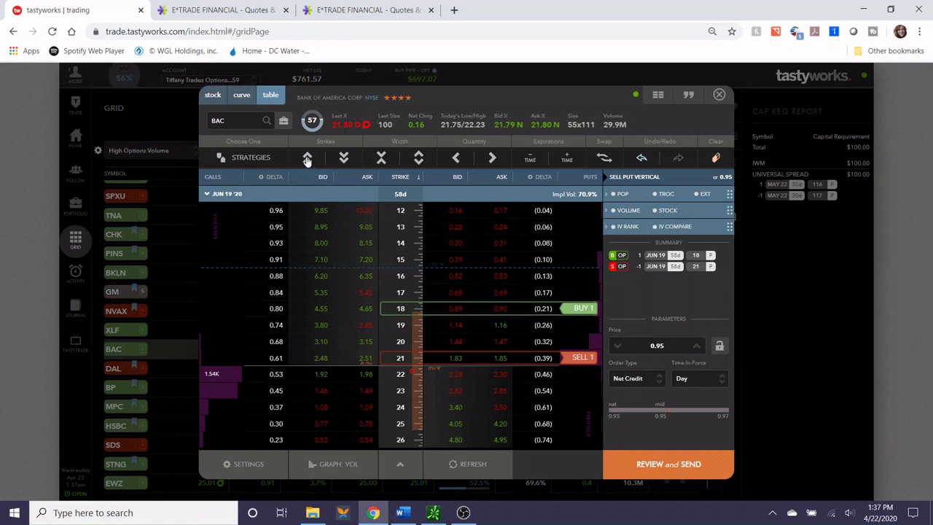
pyautogui.click(306, 159)
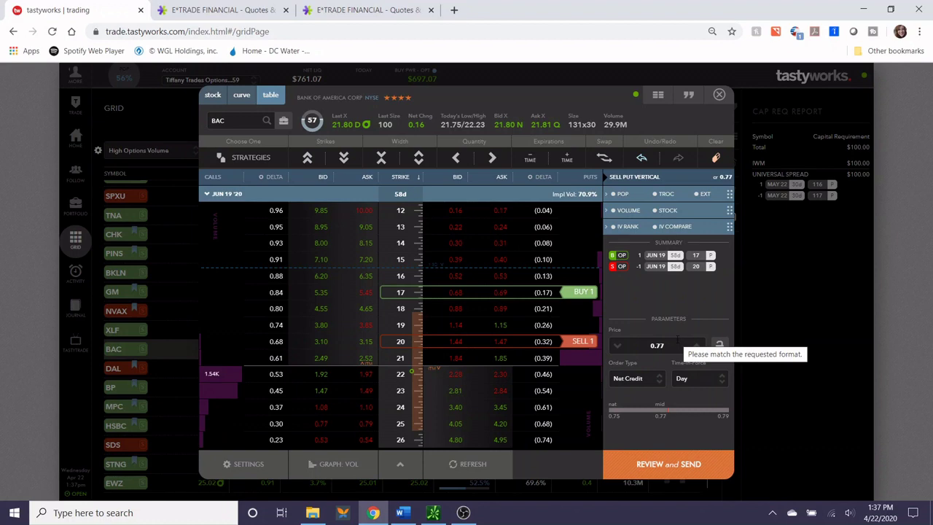
# Switch to E*TRADE, examine BAC's three-month price chart and return to the tastyworks order
pyautogui.hotkey('ctrl', 'Tab')
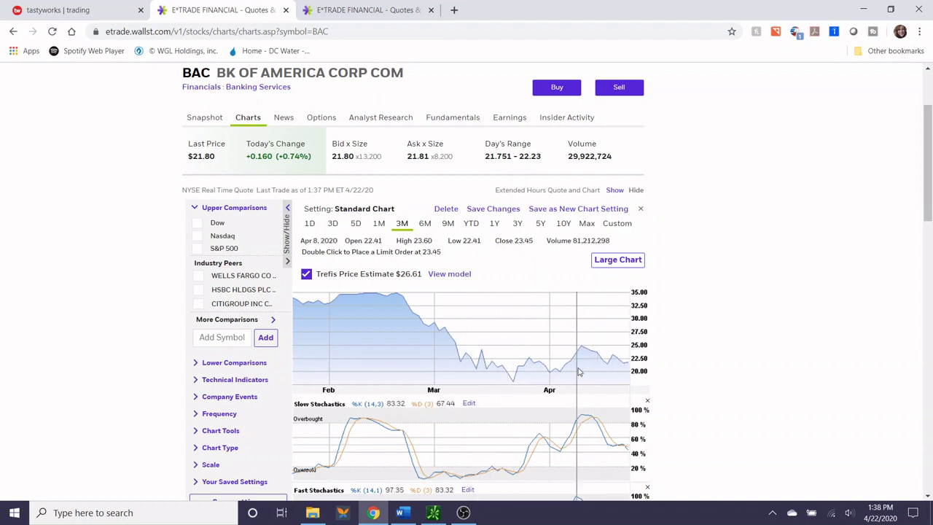
pyautogui.click(73, 9)
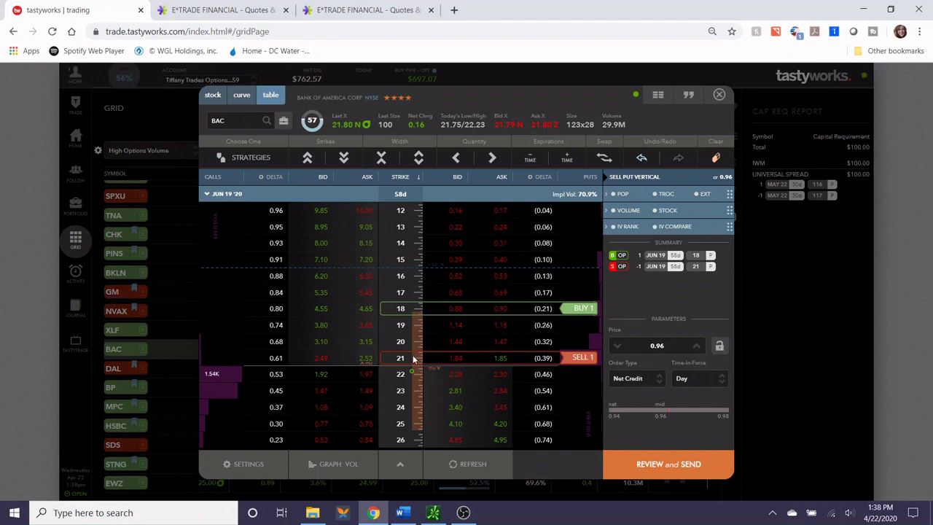
# Review the BAC 21/18 put vertical order, highlight its estimated buying power reduction and return to editing it
pyautogui.click(667, 456)
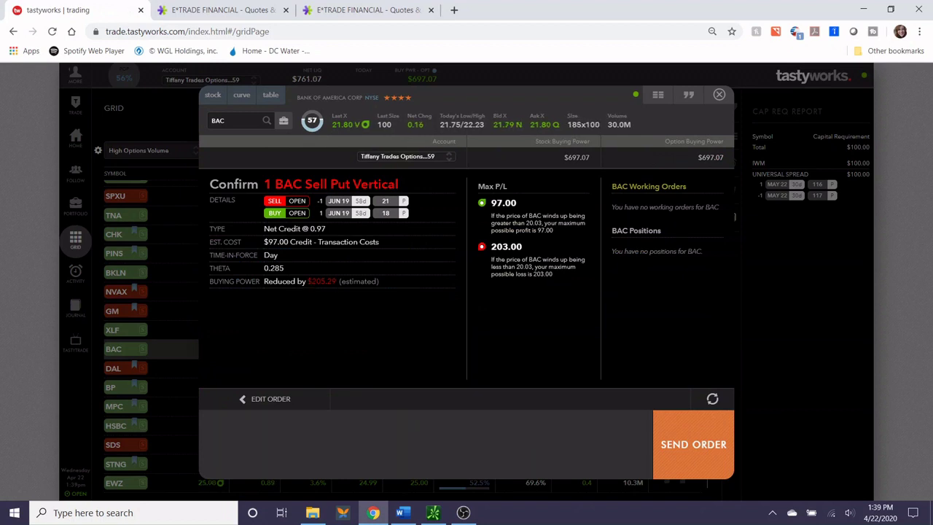
pyautogui.moveTo(336, 282); pyautogui.dragTo(307, 285)
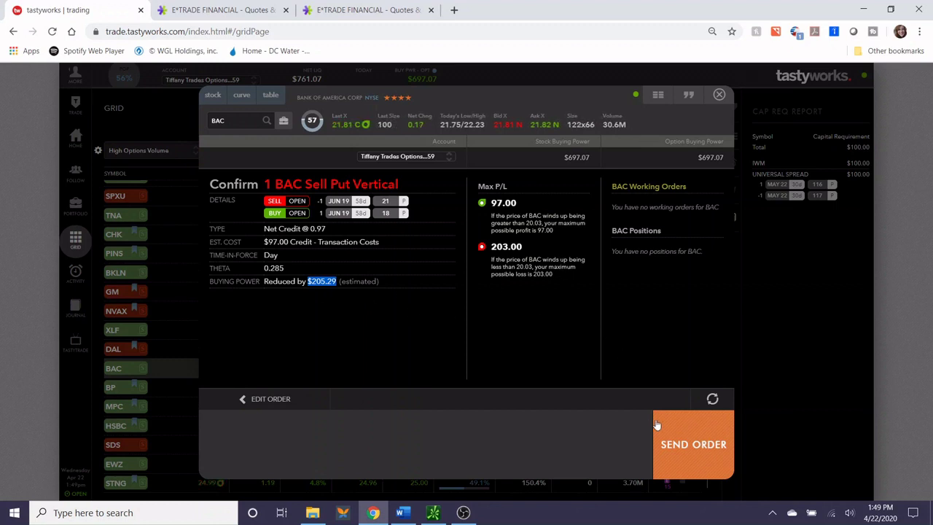
pyautogui.click(279, 404)
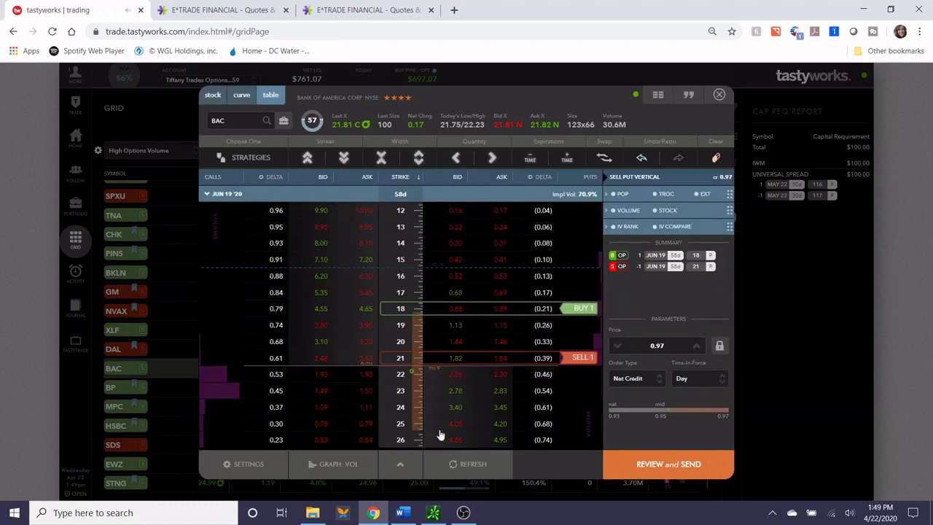
# Show the put vertical in curve view, set its price to the mid value of 0.95 and bring up the order confirmation
pyautogui.click(241, 95)
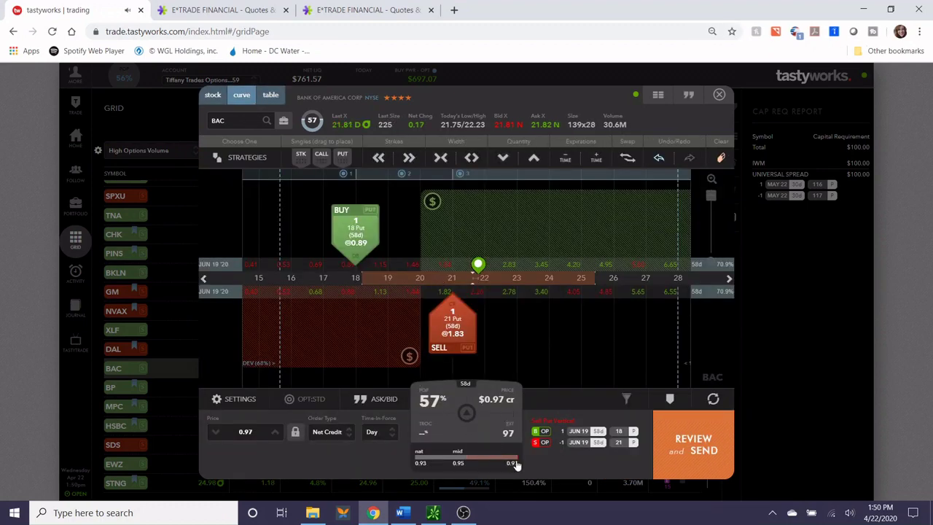
pyautogui.click(463, 467)
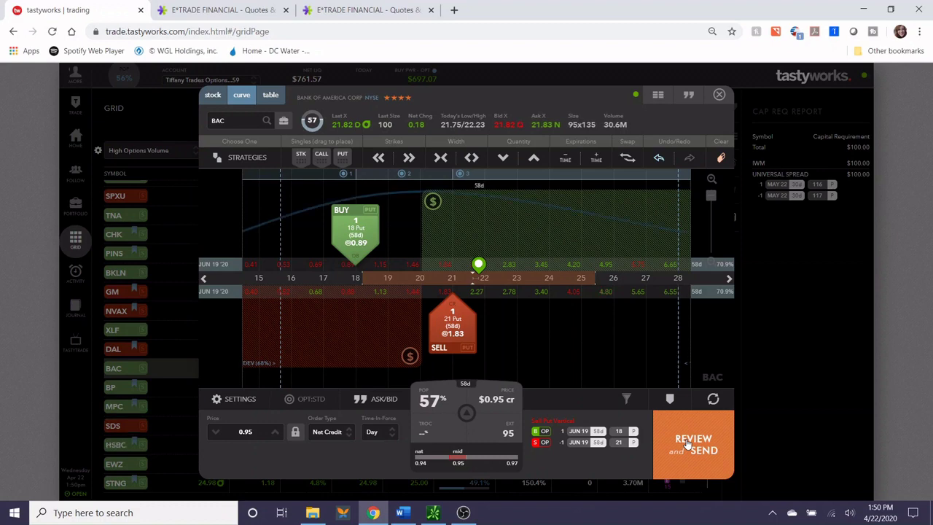
pyautogui.click(687, 443)
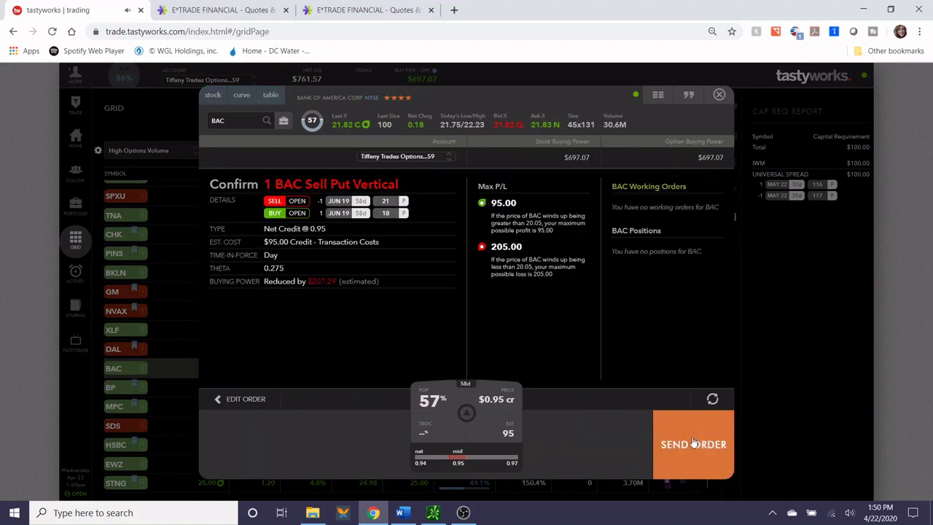
# Submit the BAC 21/18 put vertical order at a 0.95 net credit and close the order ticket
pyautogui.click(692, 441)
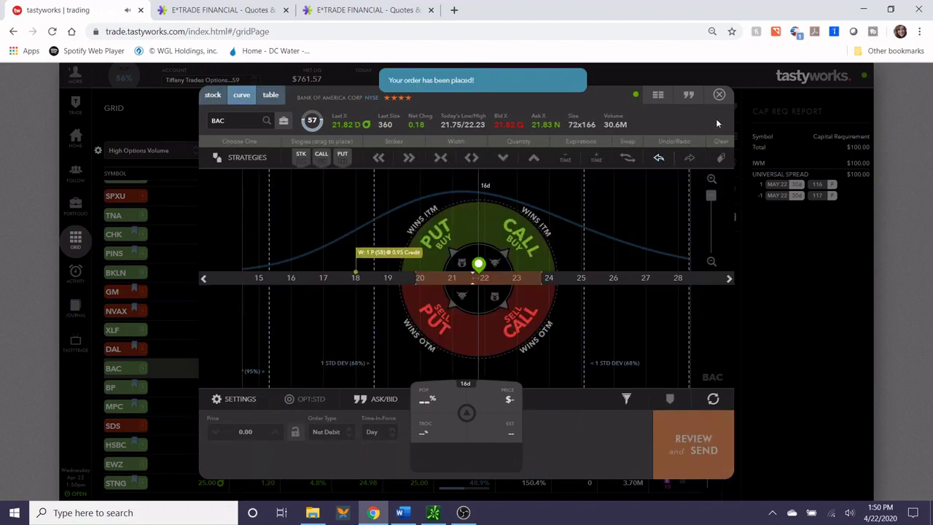
pyautogui.click(718, 95)
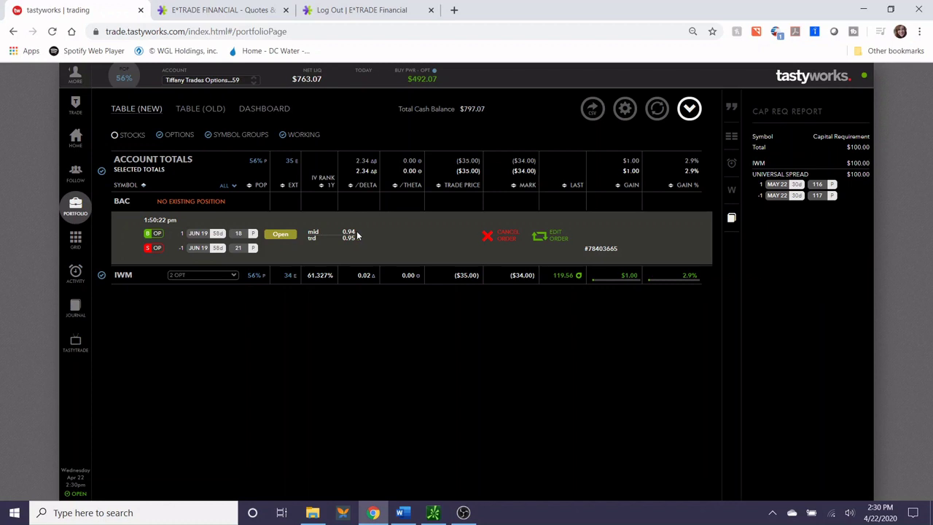
# Edit the working BAC put vertical order to a 0.93 net credit, send the changes and close the order ticket
pyautogui.click(551, 235)
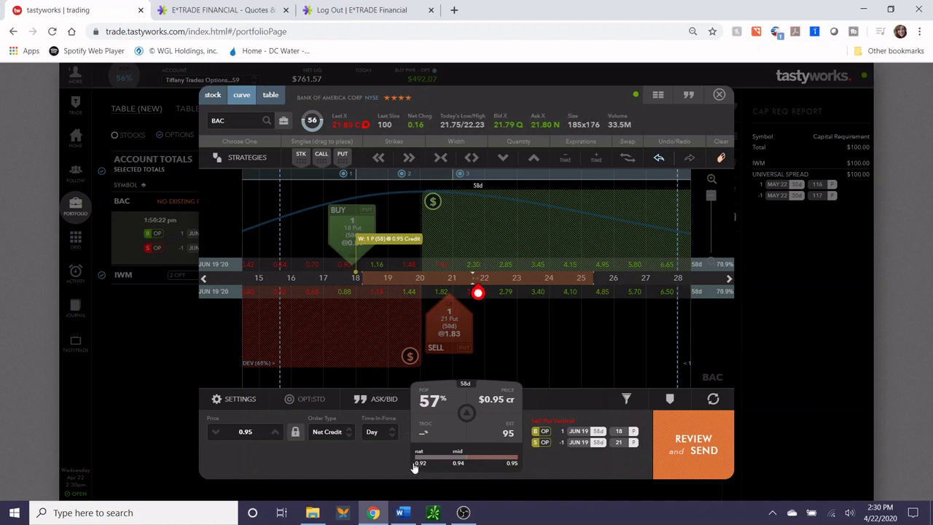
pyautogui.click(295, 431)
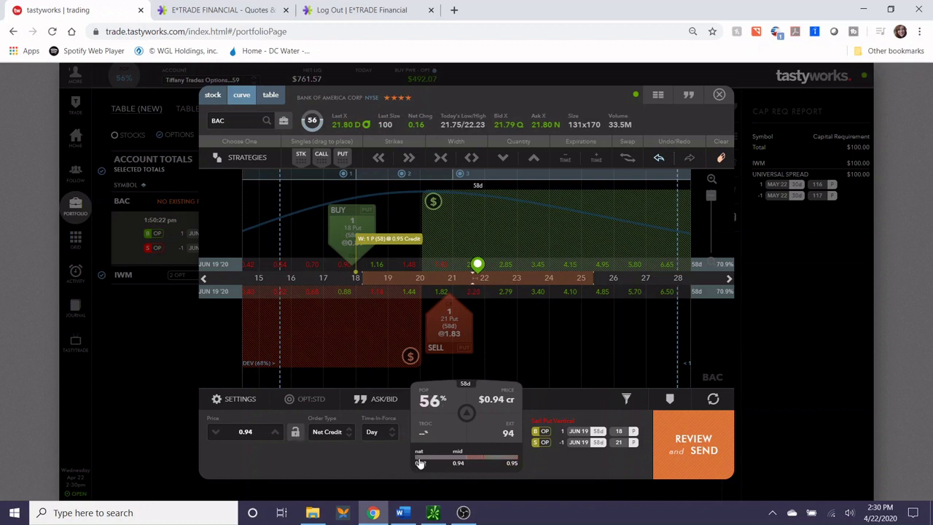
pyautogui.click(216, 436)
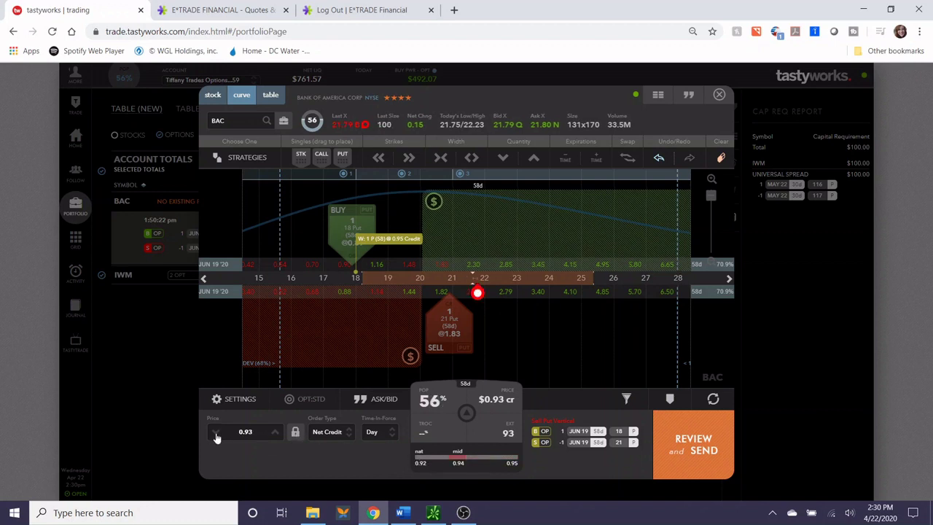
pyautogui.click(666, 454)
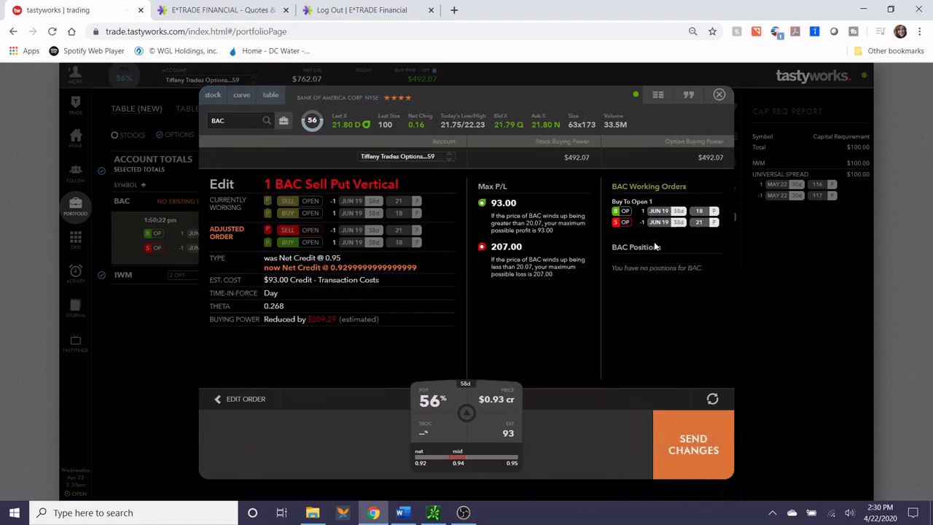
pyautogui.click(679, 460)
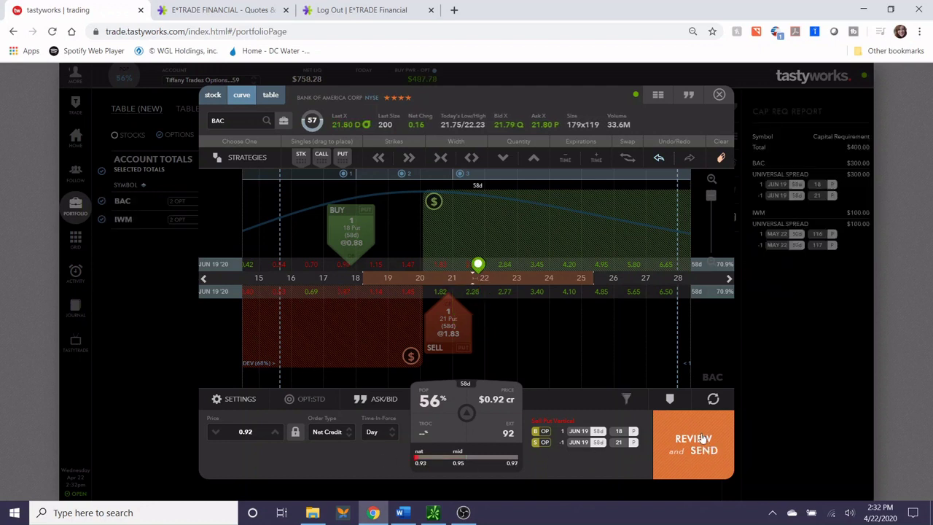
pyautogui.click(720, 95)
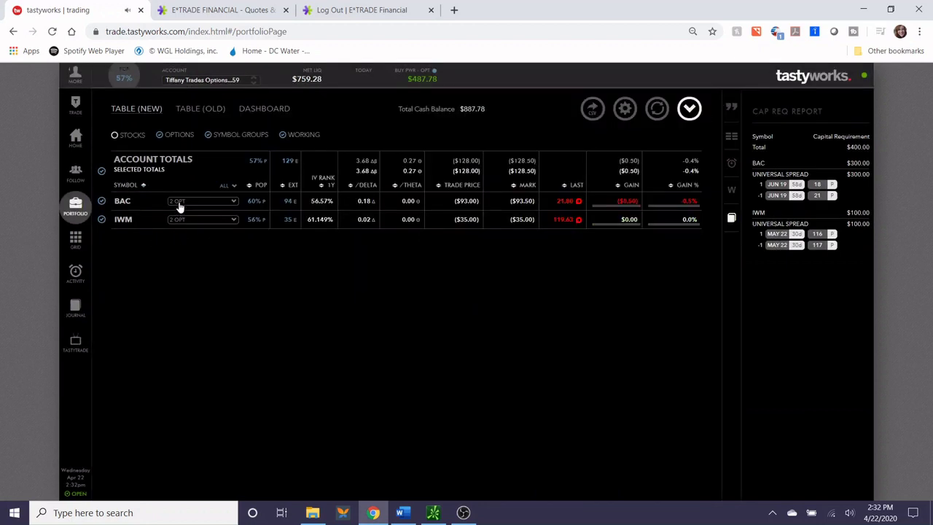
# Check today's filled orders and the transaction history for the BAC put vertical's fill and fees
pyautogui.click(76, 273)
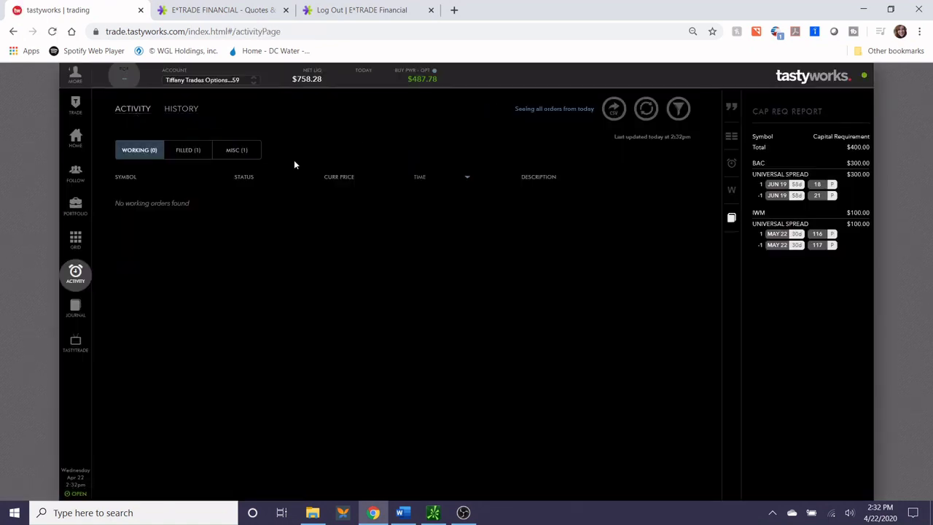
pyautogui.click(188, 150)
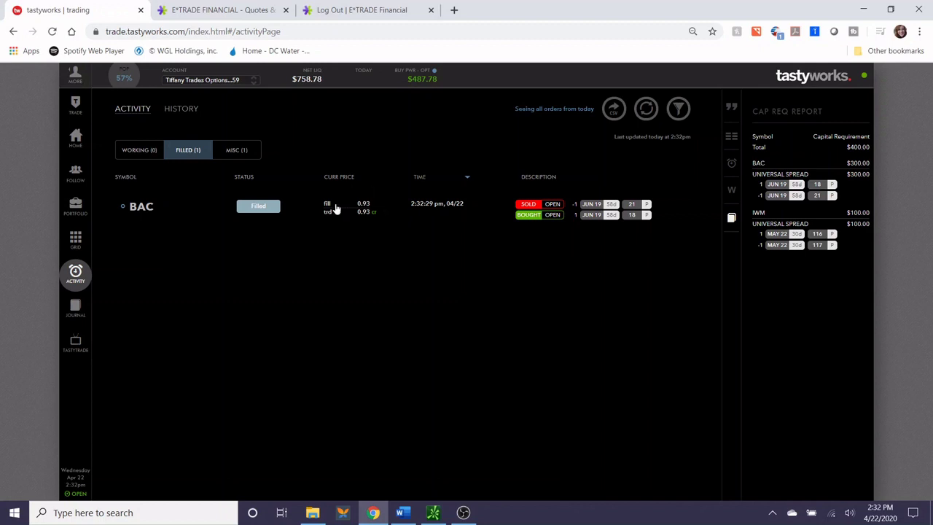
pyautogui.click(178, 110)
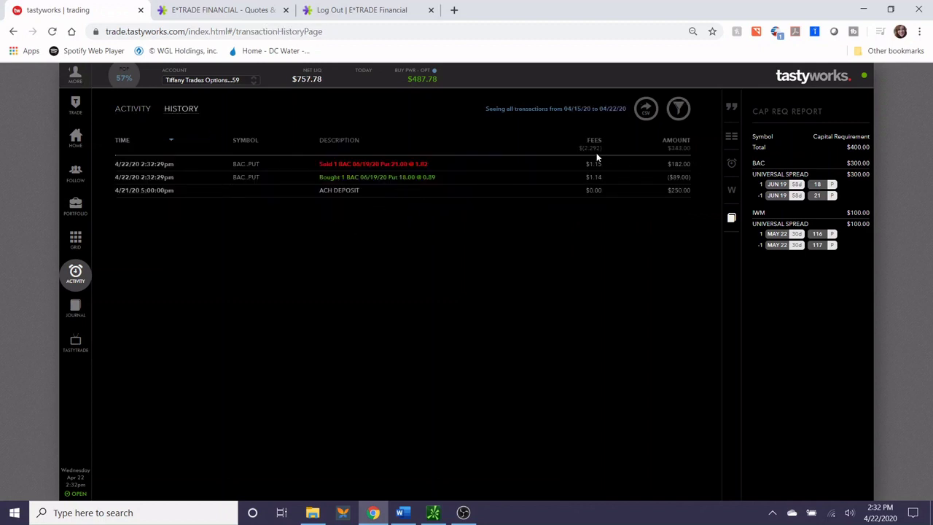
# Return to the portfolio positions and inspect the individual option legs of BAC and IWM, collapsing each one again
pyautogui.click(79, 209)
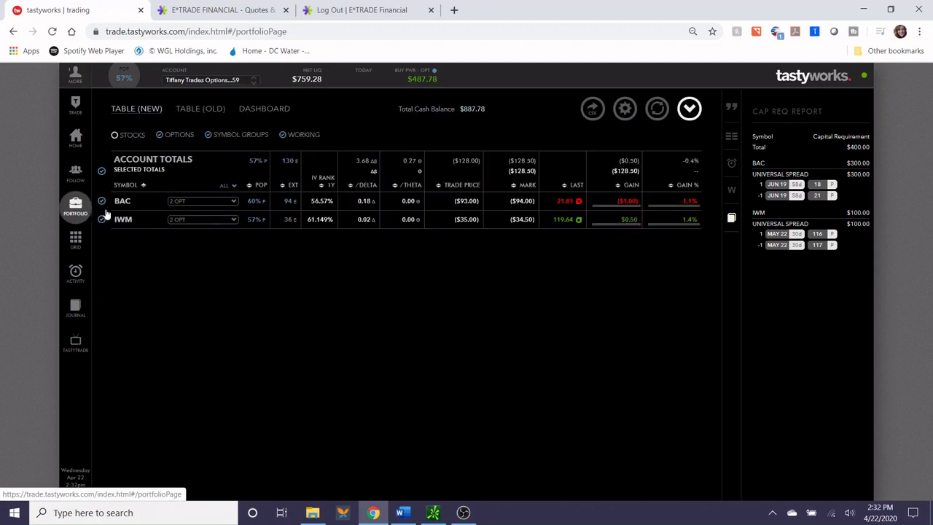
pyautogui.click(216, 205)
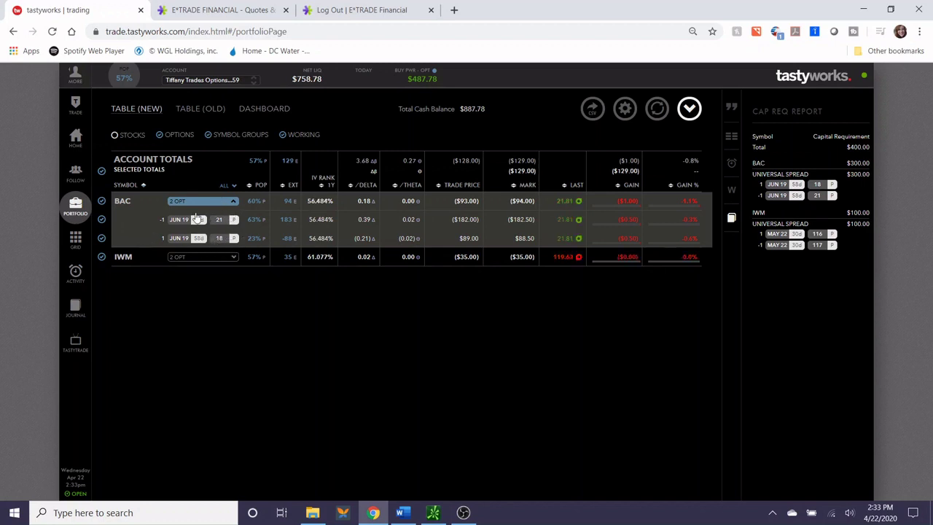
pyautogui.click(198, 202)
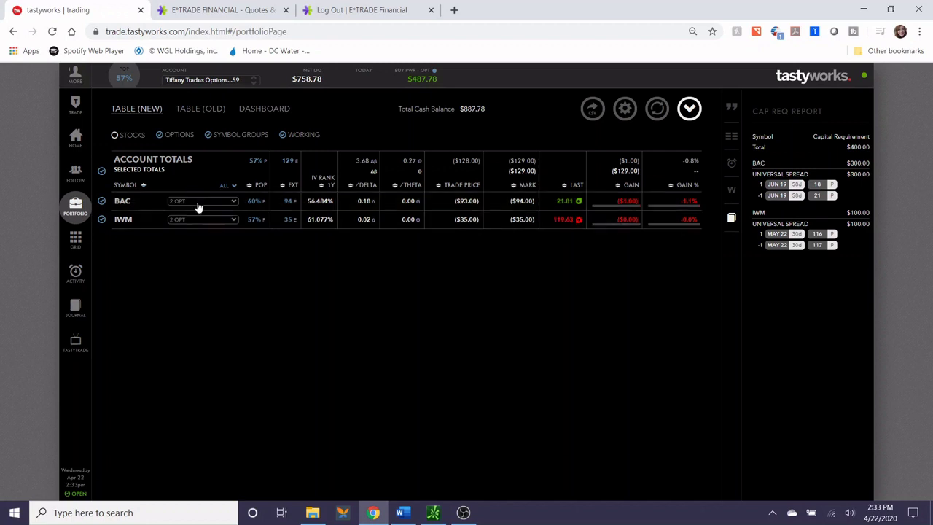
pyautogui.click(193, 220)
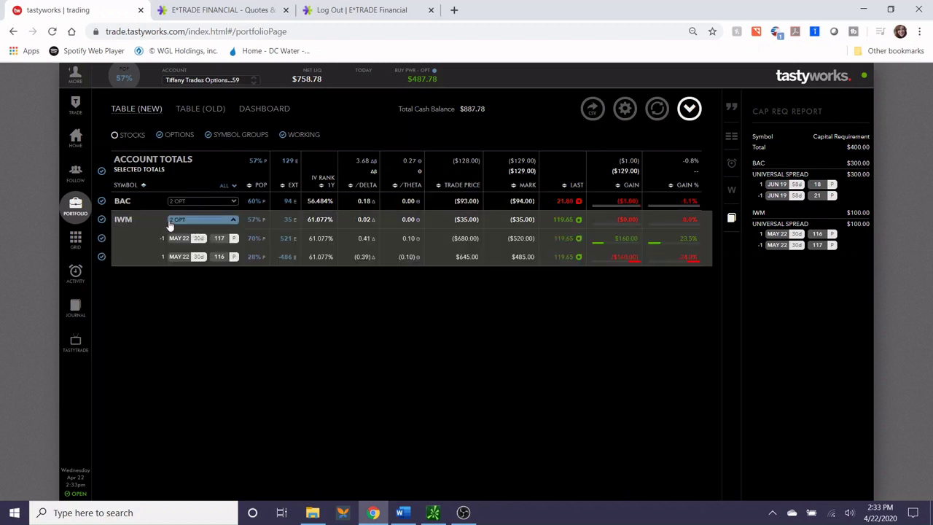
pyautogui.click(205, 220)
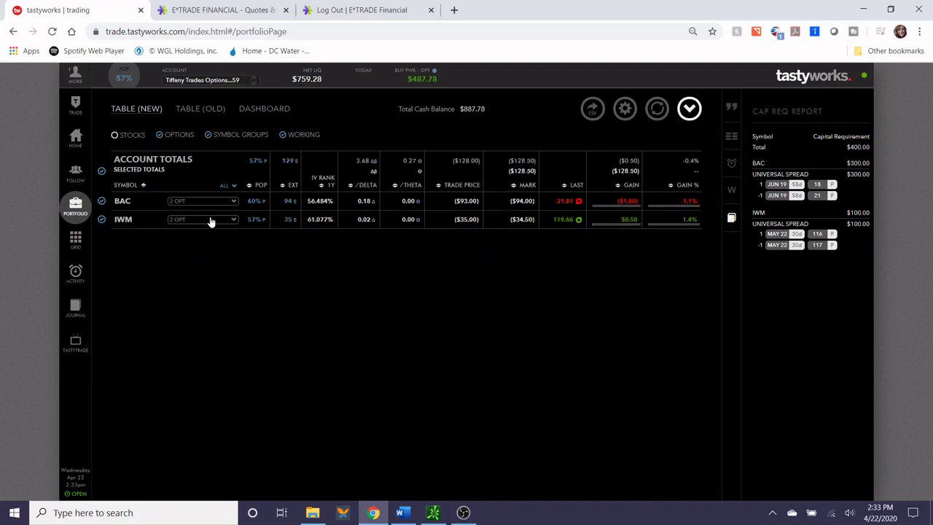